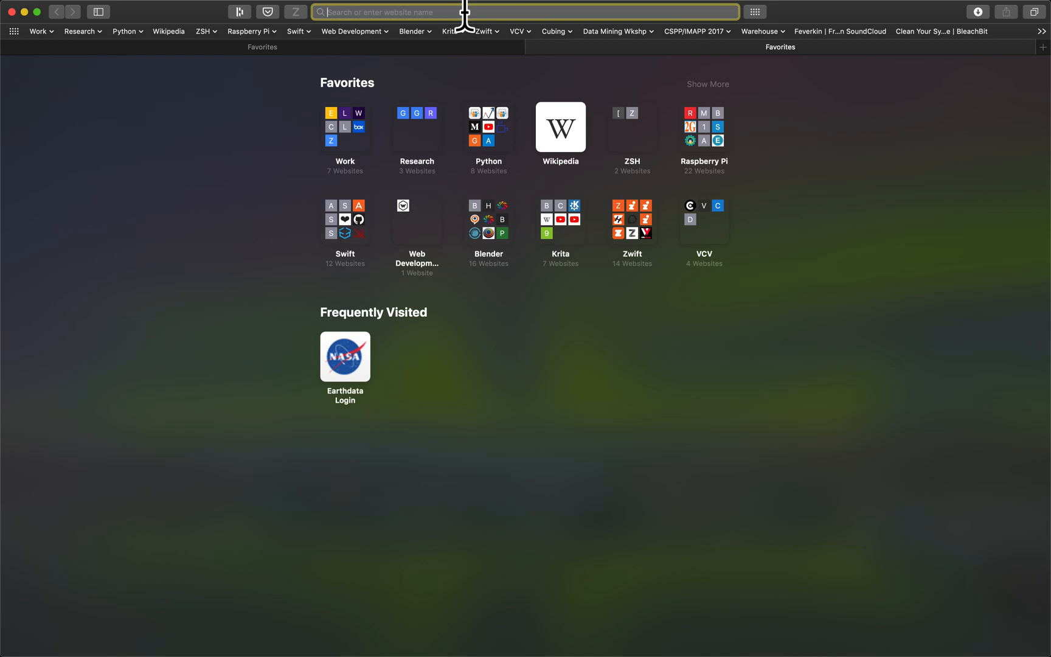
text(ocean)
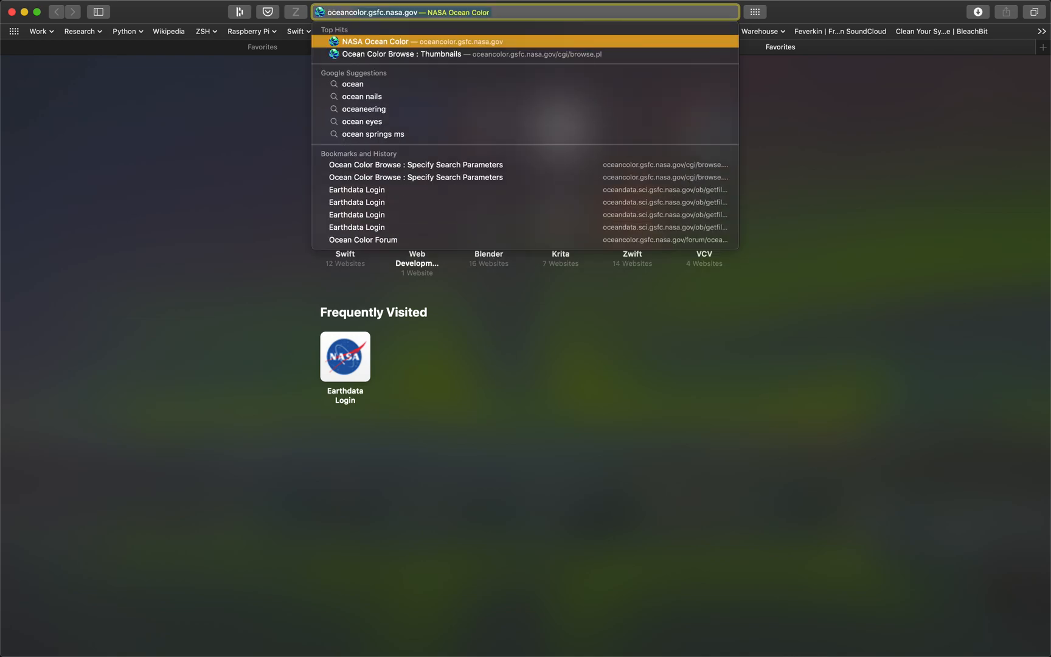
text(color)
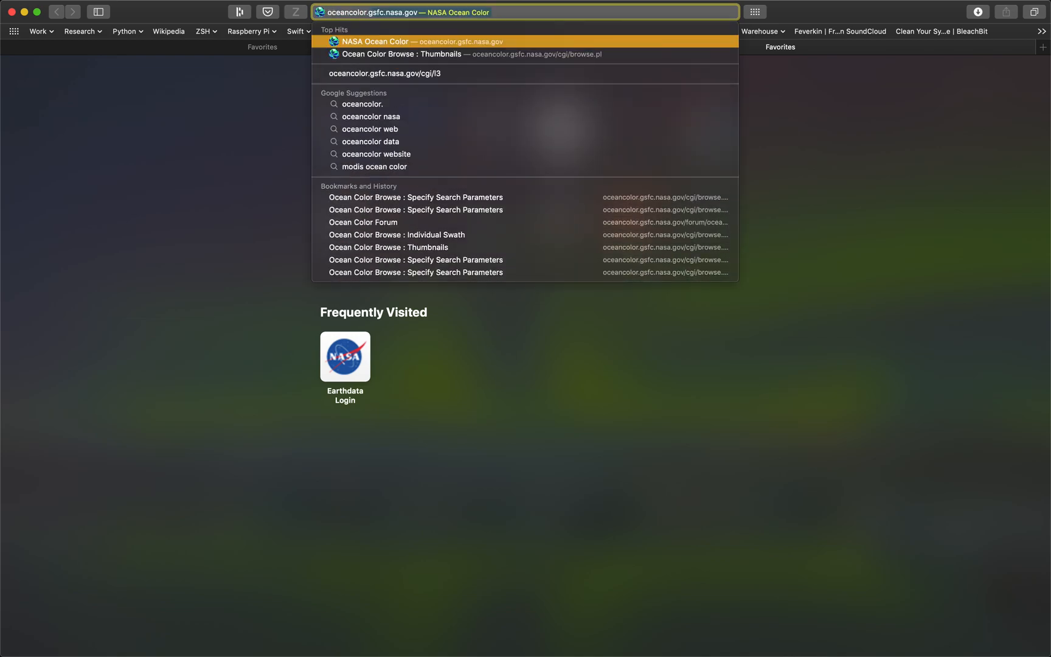
text(.gsfc)
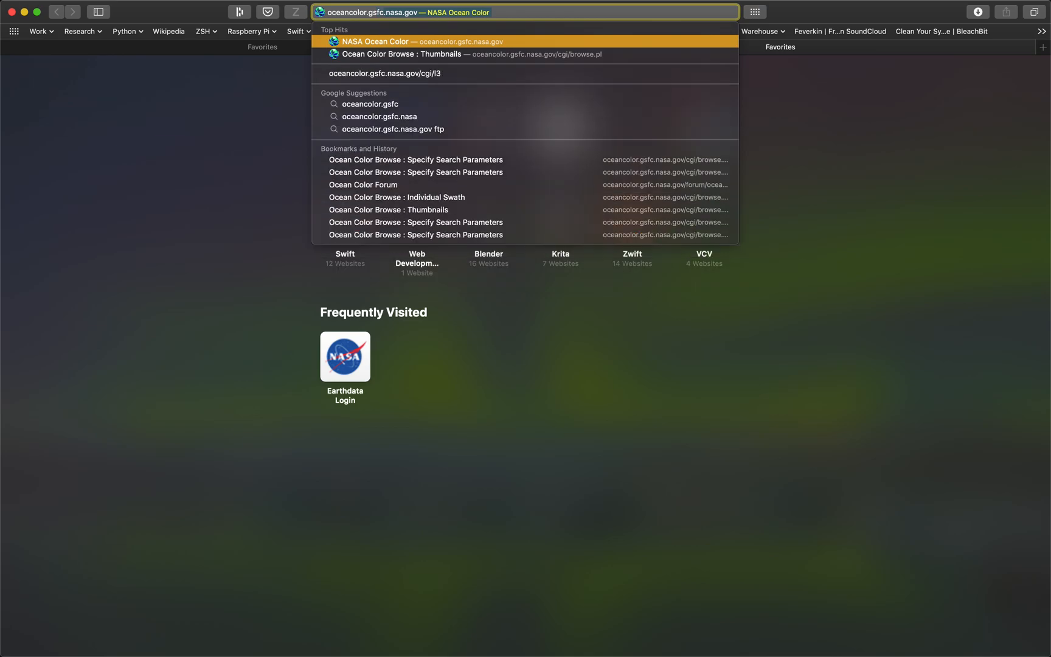
text(.nasa.gov)
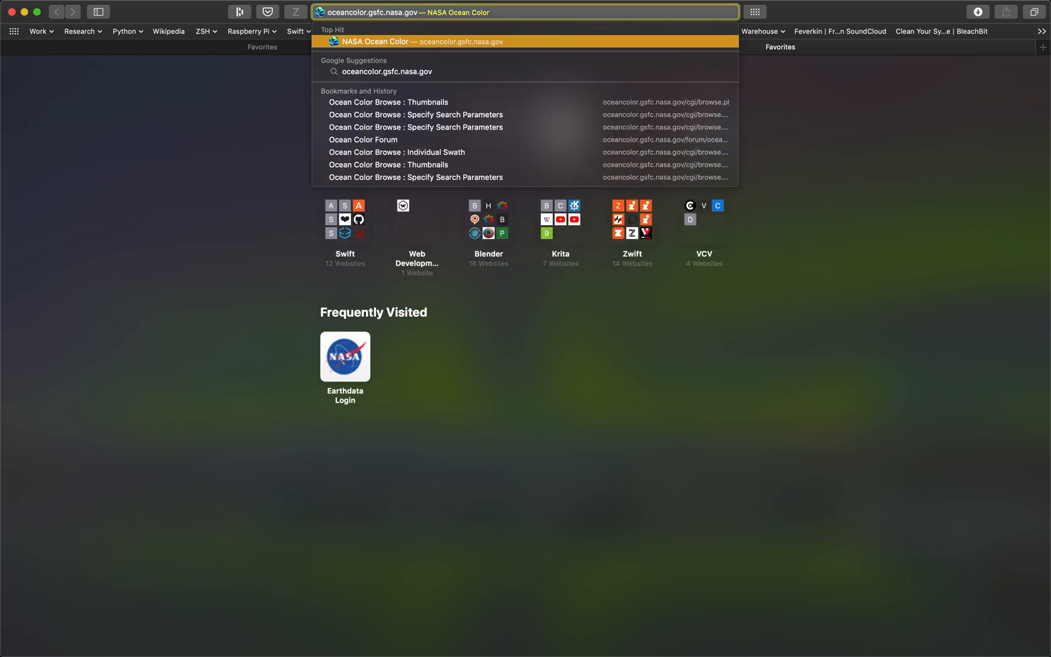
Step: Load the NASA Ocean Color home page and go to the Level 1&2 Browser from the DATA menu
key(Return)
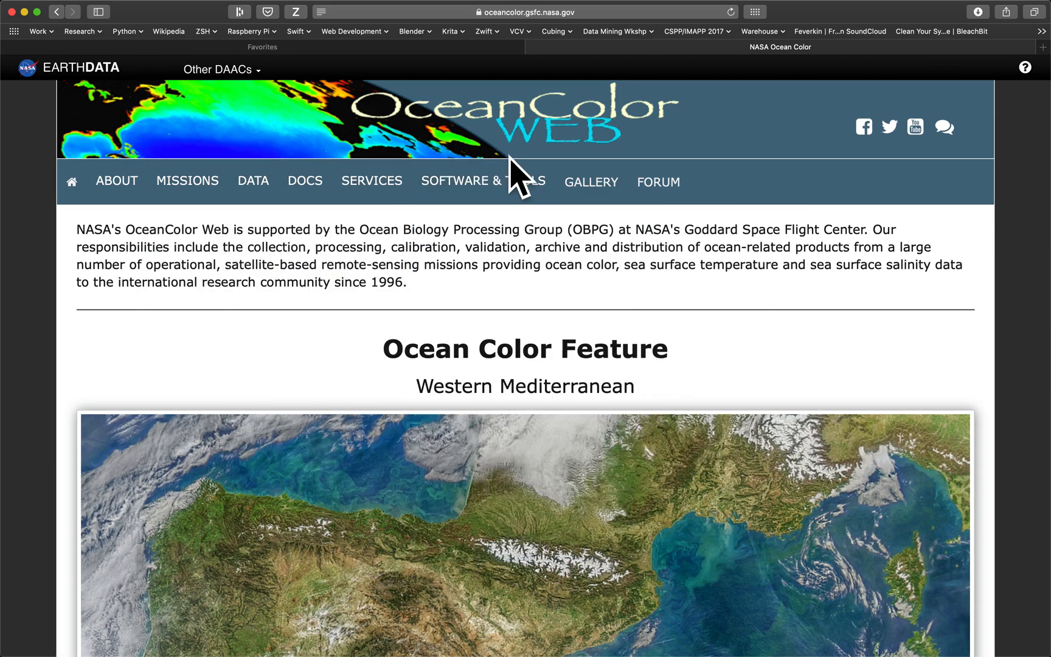
mouse_move(253, 181)
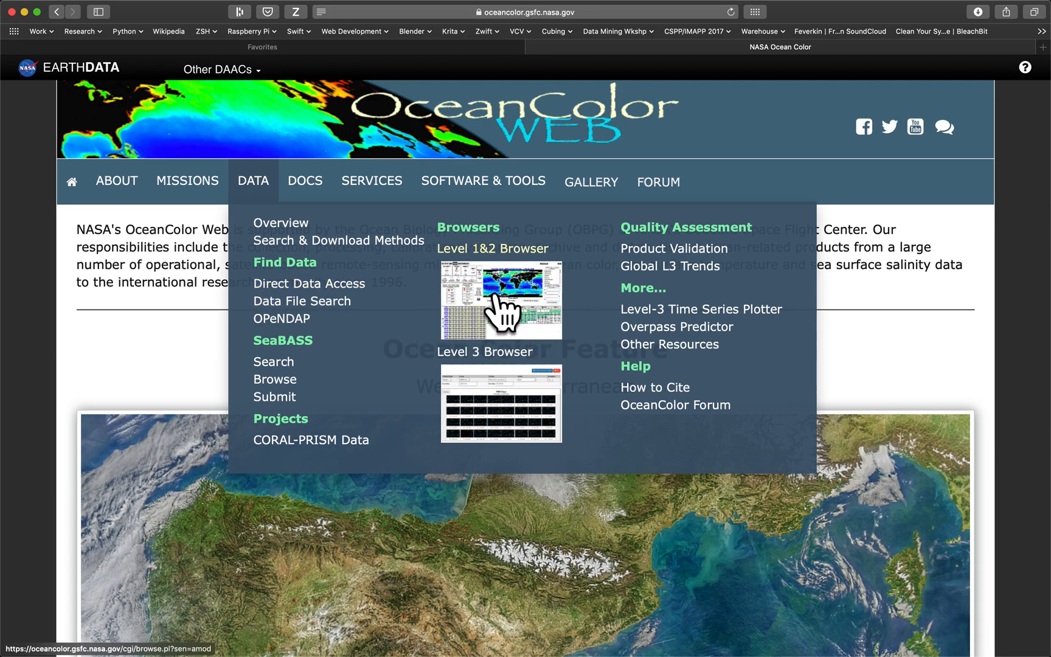
click(499, 310)
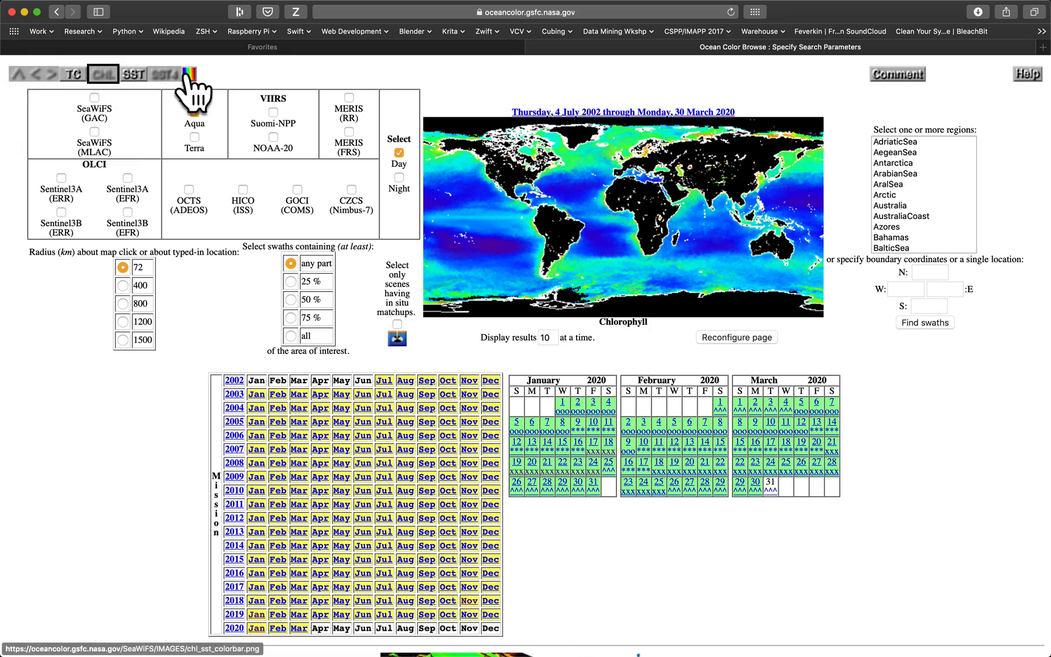
Step: Switch the world map to Quasi True Color imagery via the TC toolbar button
click(75, 75)
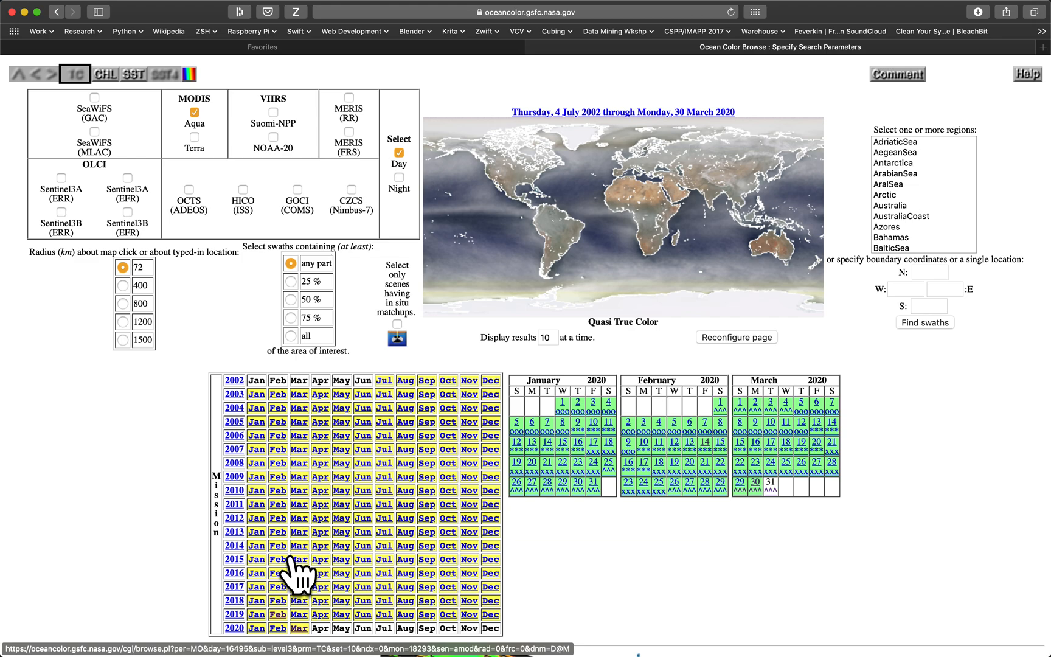
Step: Choose January 2020 from the mission calendar to show that month's true-color composite
click(257, 628)
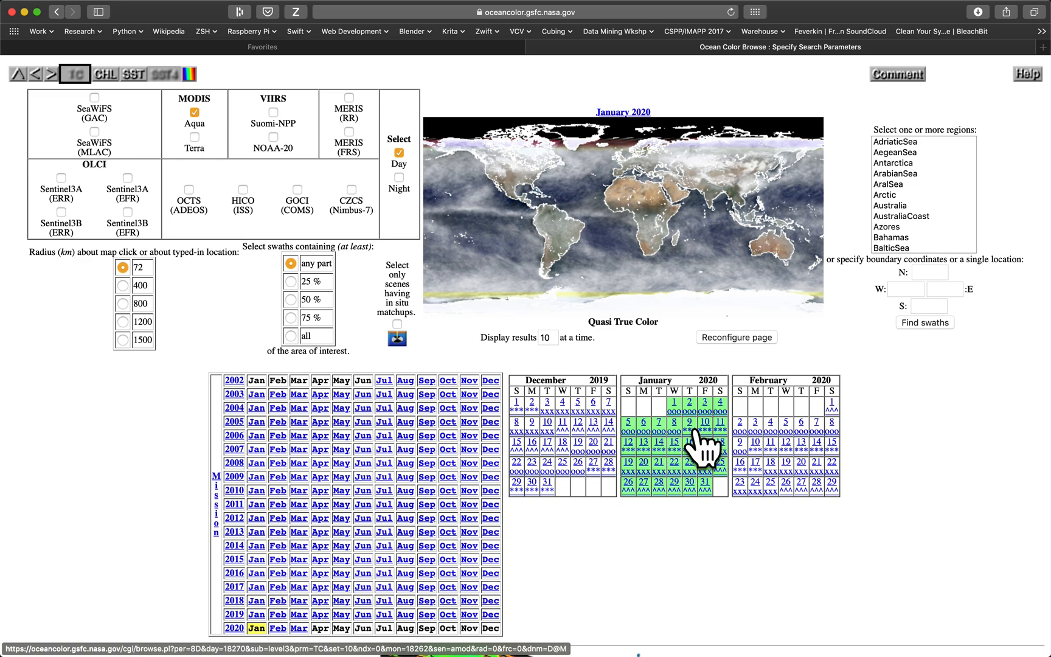
Step: Show the 8-day composite beginning Friday, 17 January 2020 from the January calendar
click(630, 480)
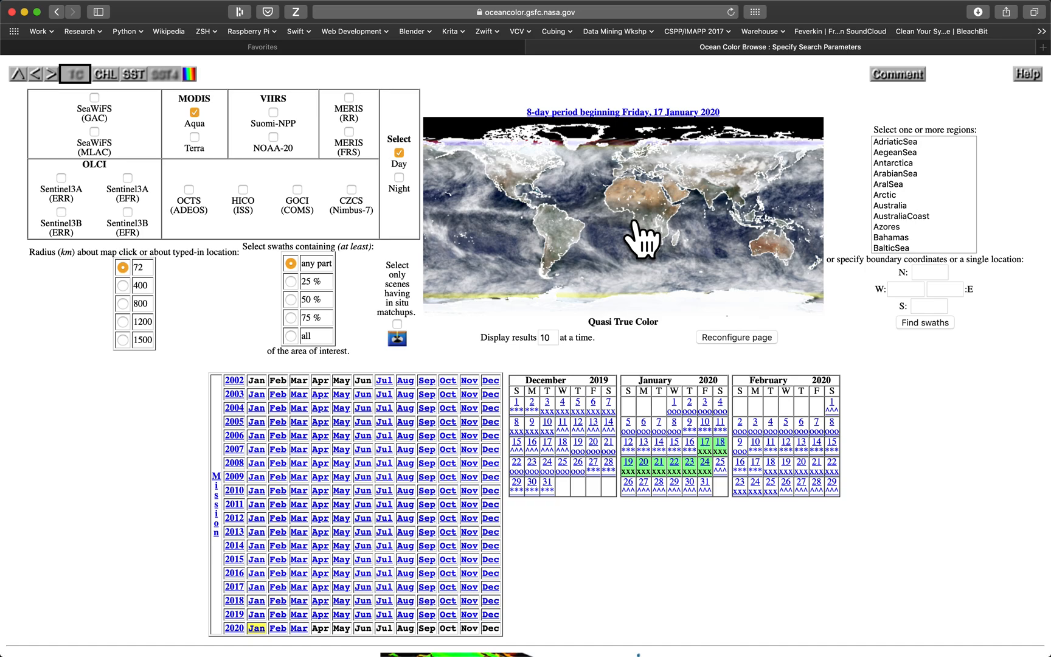
Step: Adjust the sensor selection, choose GulfOfMexico as the region, and run Find swaths
click(194, 114)
scroll(910, 220, down, 5)
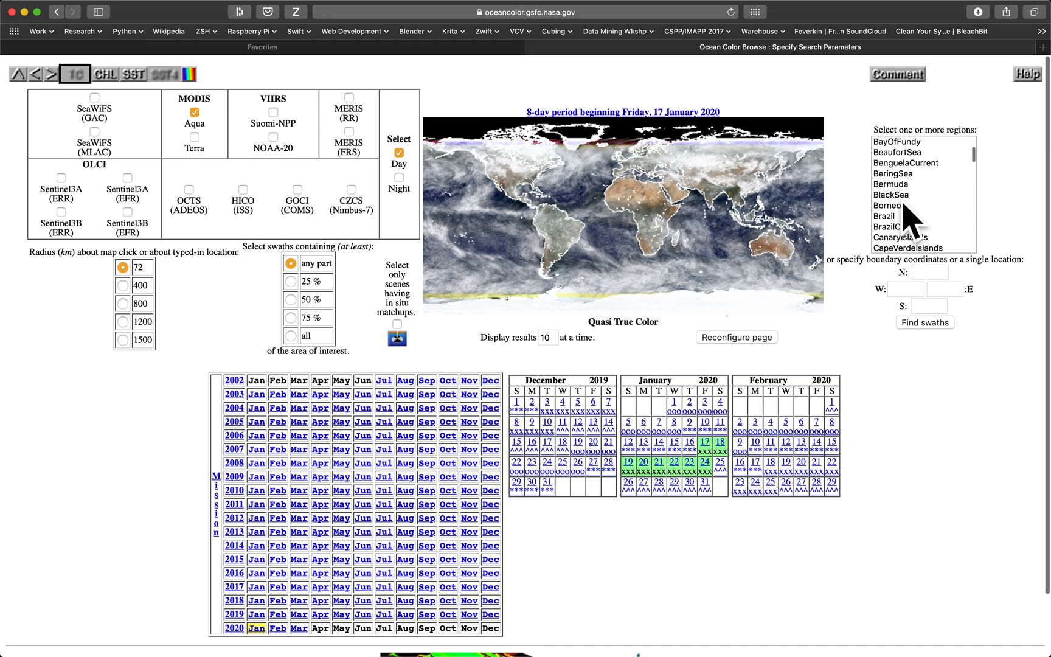
scroll(909, 220, down, 4)
scroll(910, 220, down, 3)
scroll(910, 220, down, 3)
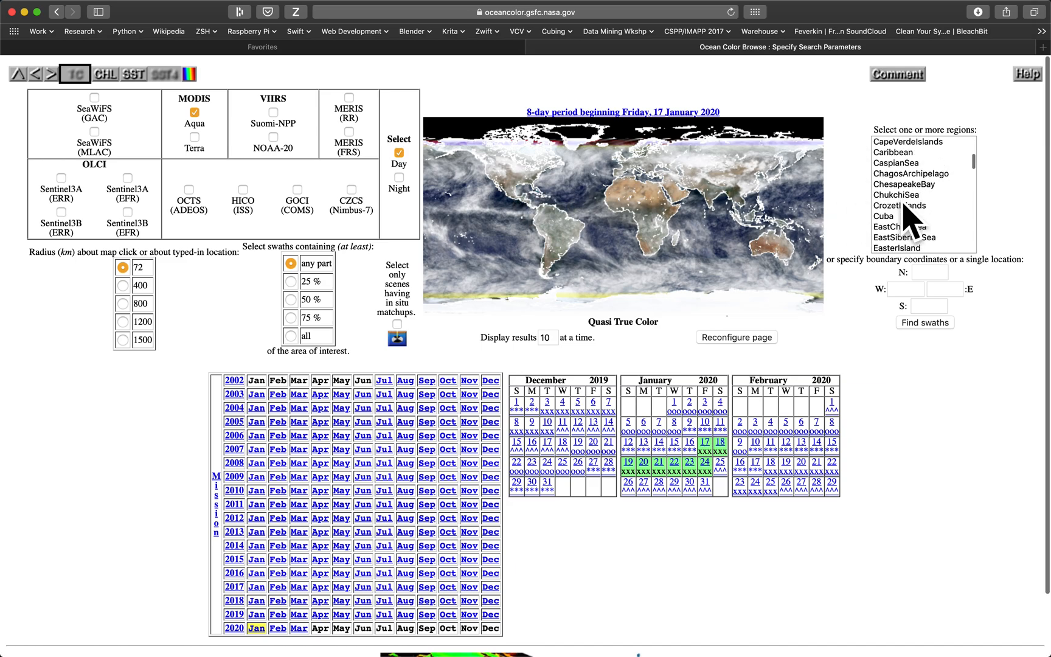
scroll(910, 220, down, 4)
scroll(910, 220, down, 3)
scroll(909, 220, down, 3)
scroll(909, 220, down, 3)
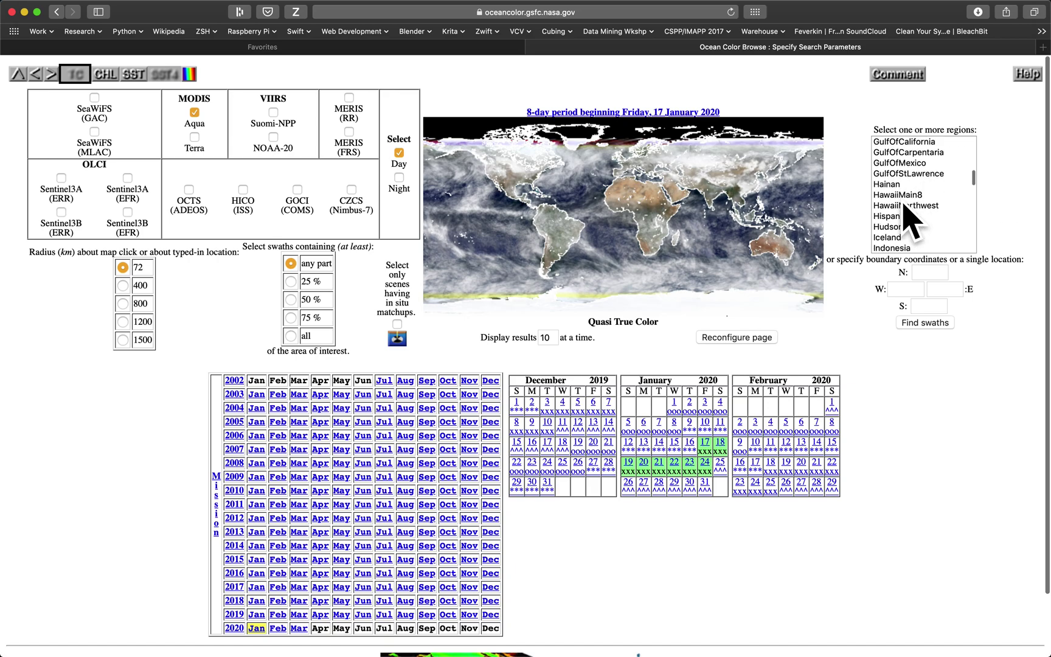
click(907, 163)
click(936, 323)
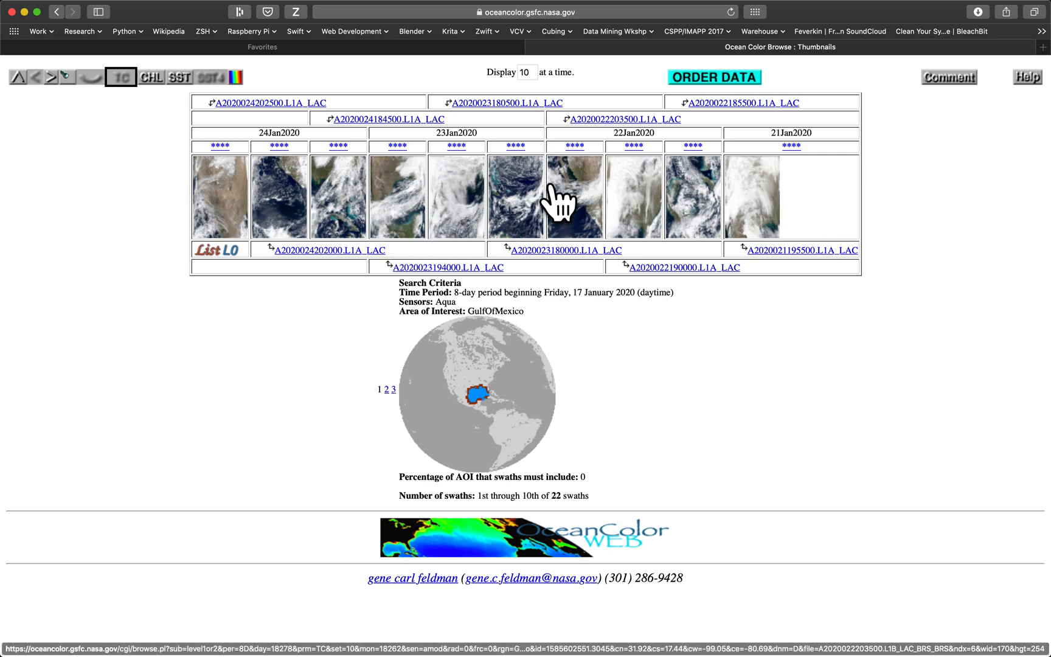
Step: Browse result pages 2, 1, 3, then 2, ending on swaths 11–20 of 22
click(386, 389)
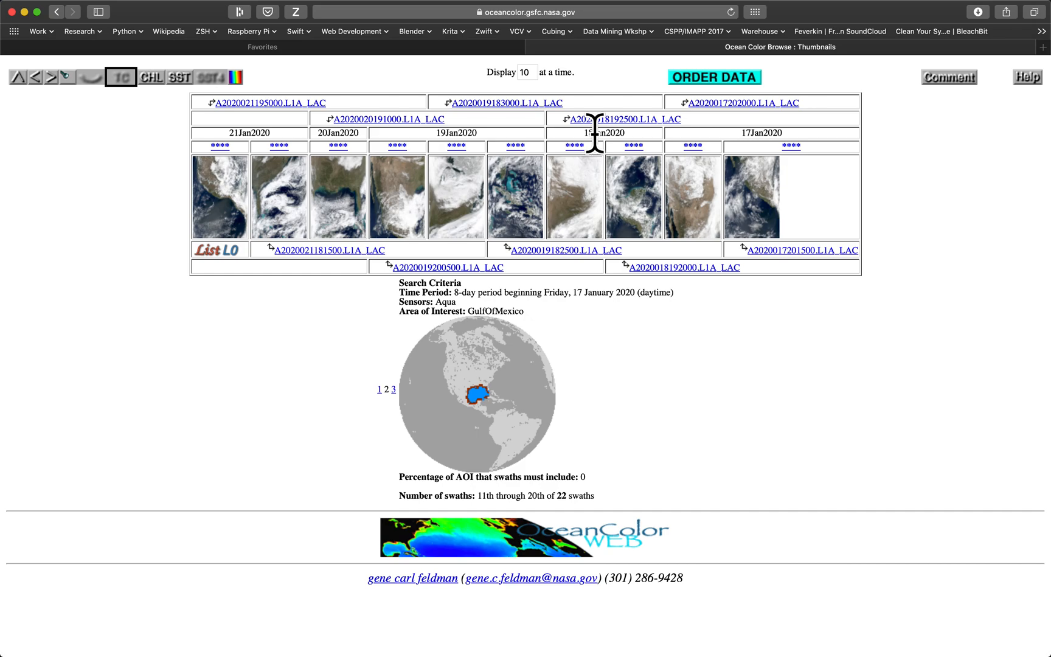
click(379, 390)
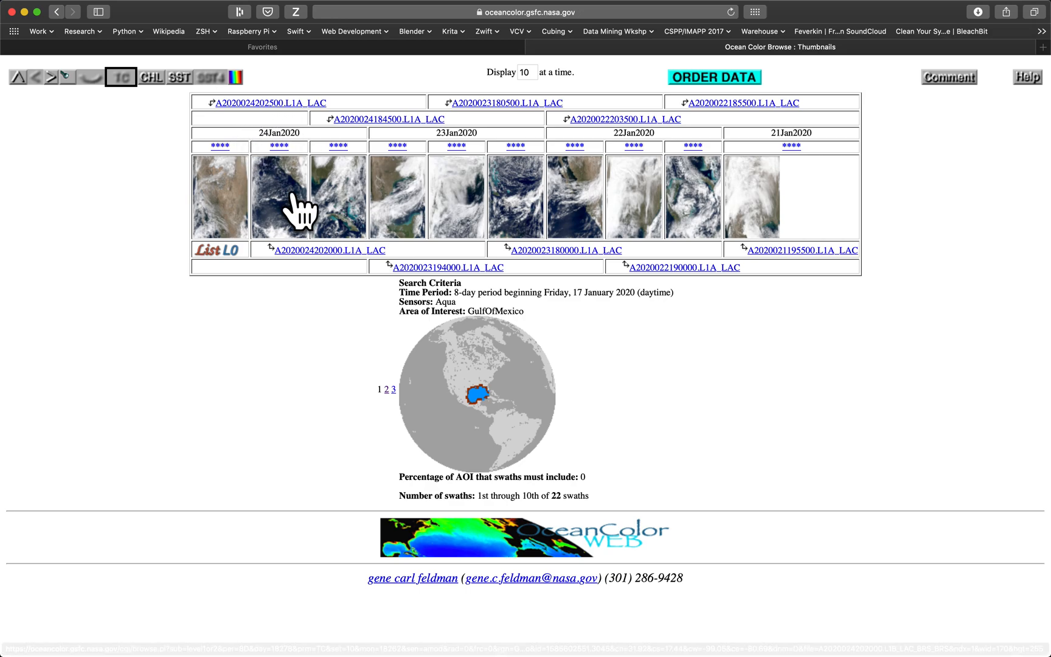
click(393, 390)
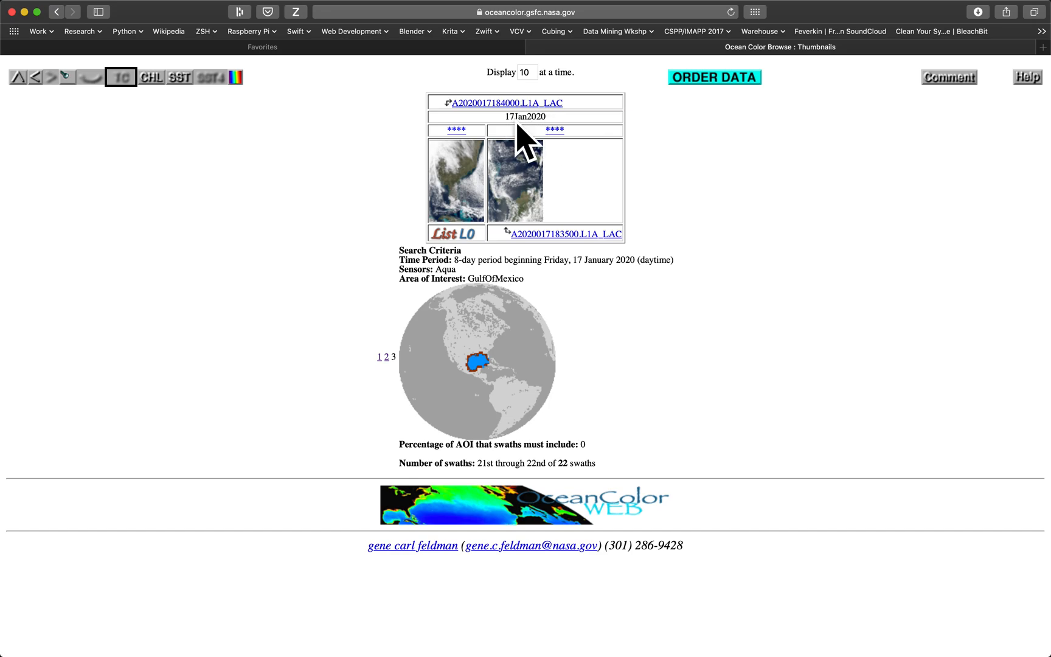
click(385, 358)
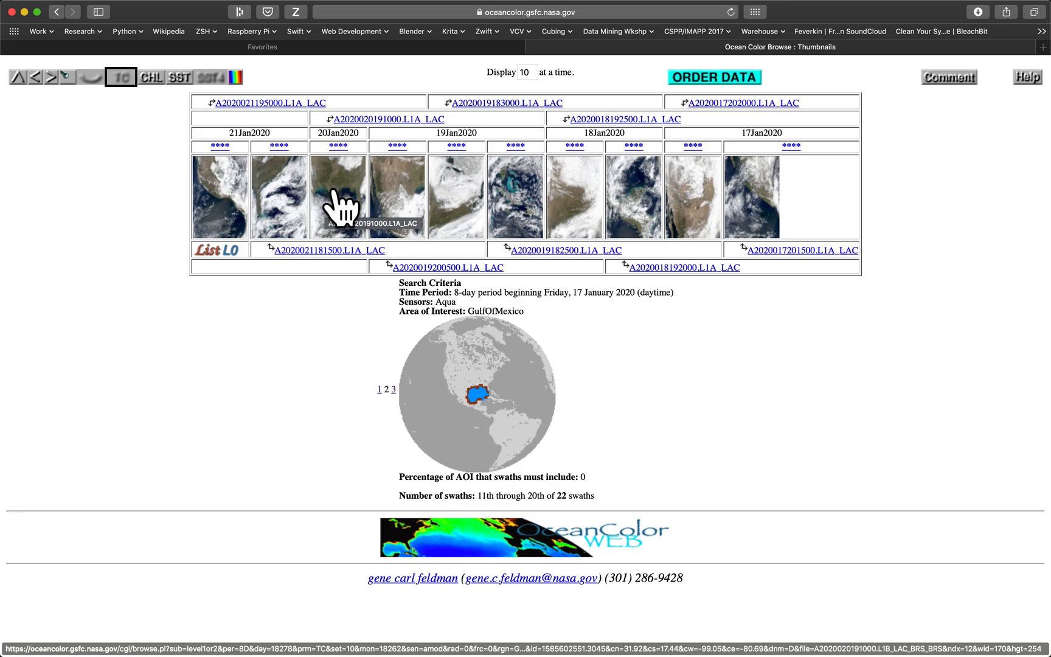
click(335, 197)
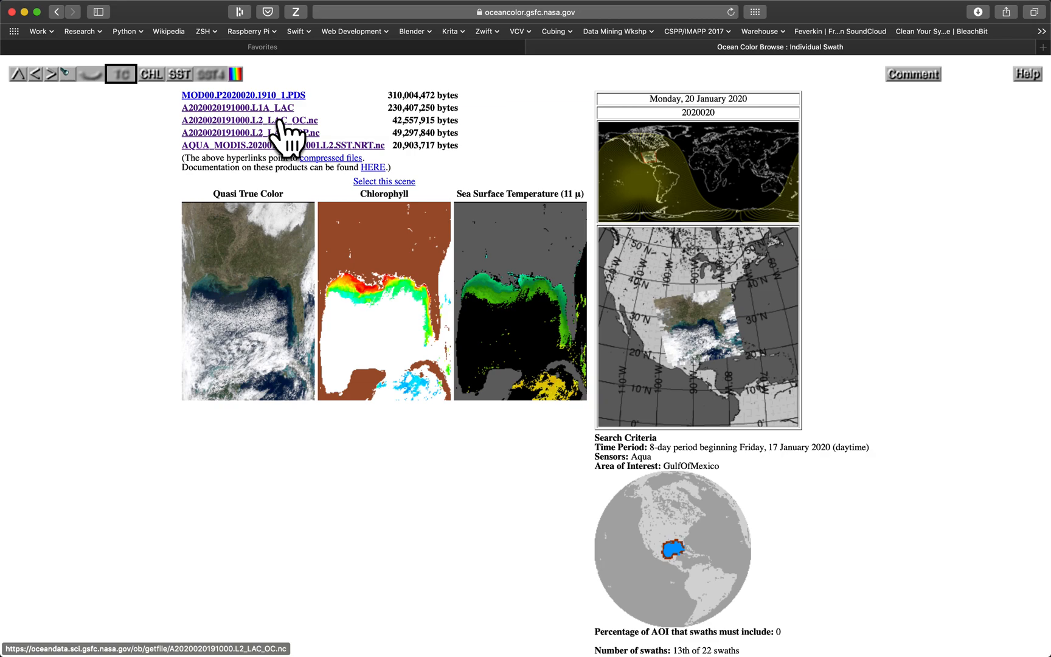
Step: Download A2020020191000.L2_LAC_OC.nc (42.6 MB) via Earthdata Login and confirm it in Safari's Downloads
click(283, 120)
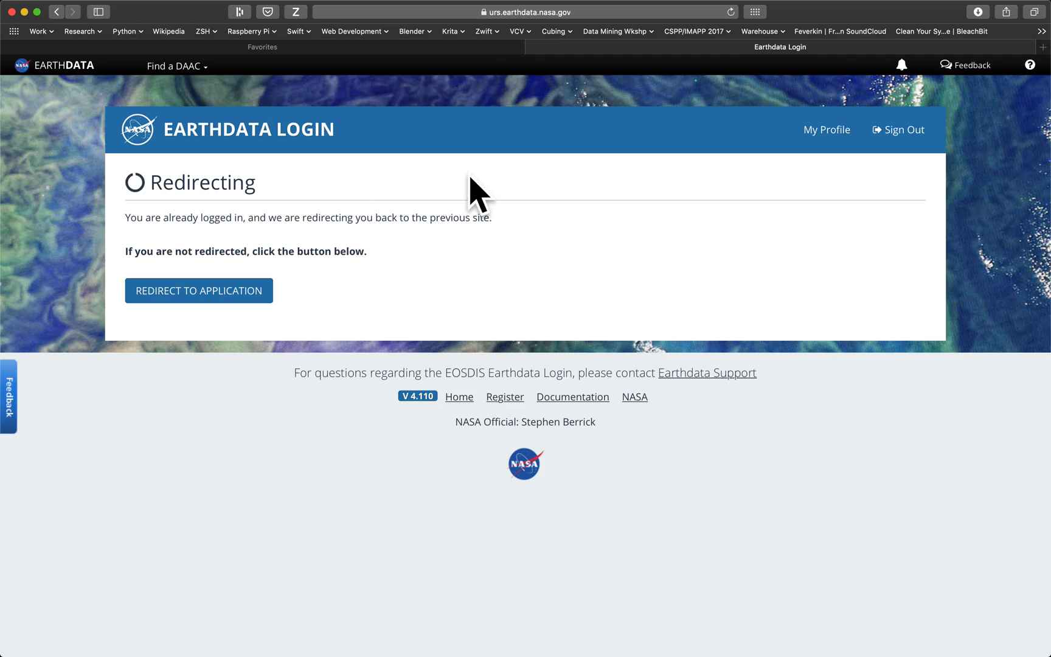
click(978, 14)
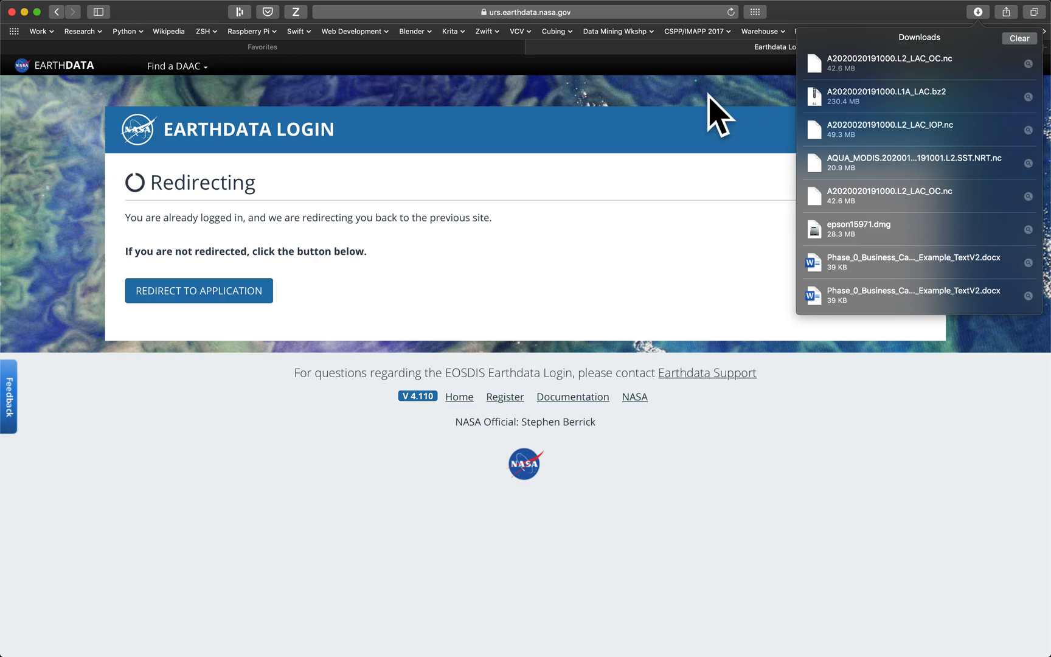
click(669, 115)
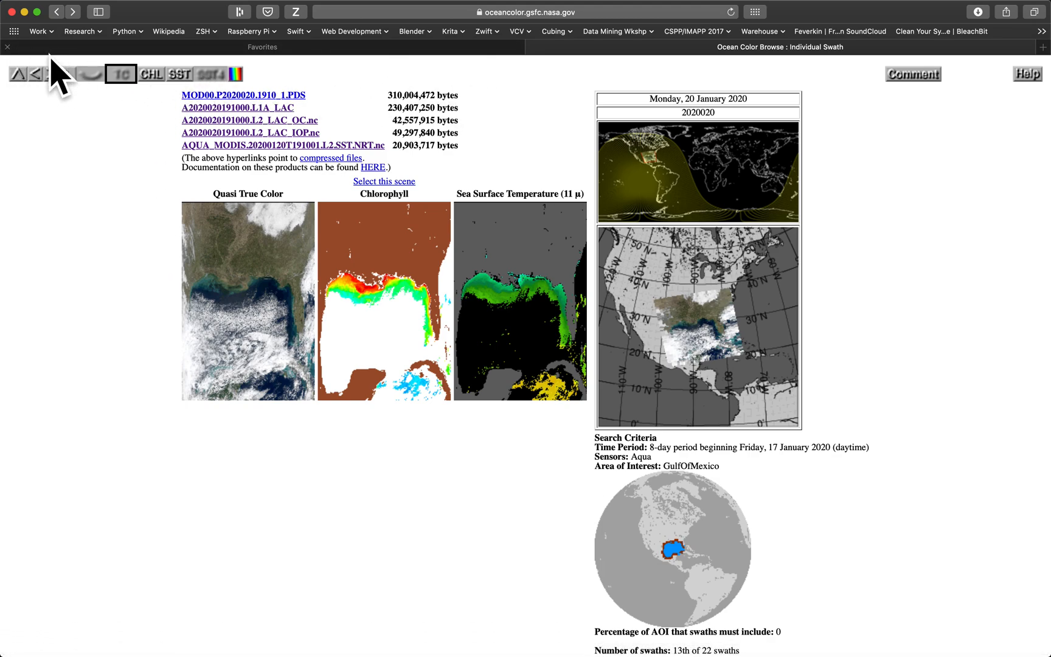
Step: Return from the individual swath page to the Gulf of Mexico thumbnail results
click(19, 74)
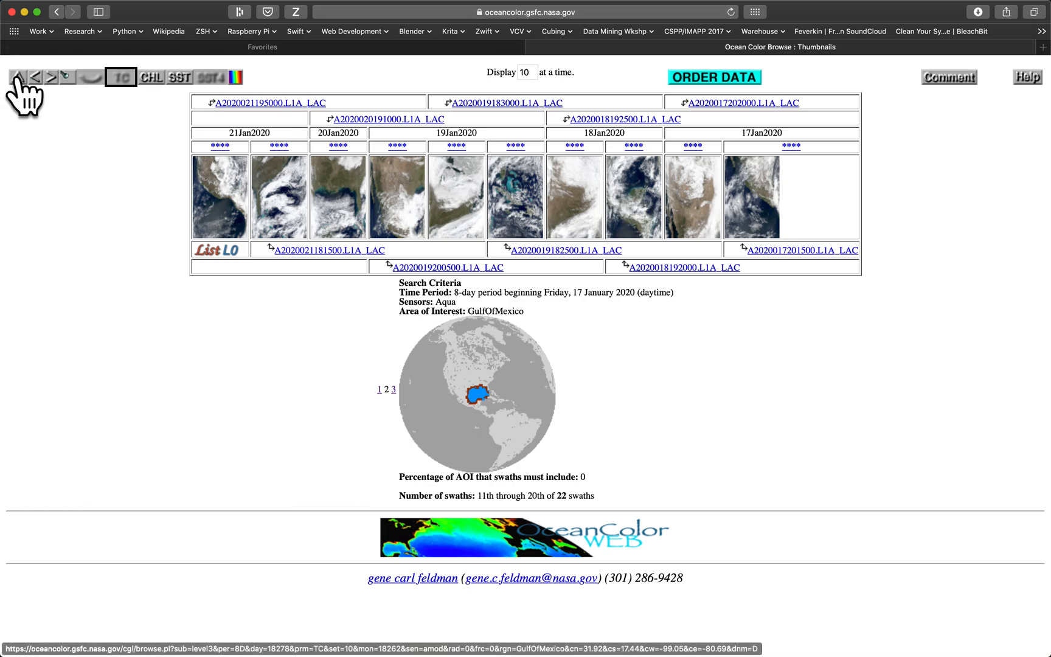
Step: Go up to the search parameters page, pick a map point near 27.8S, 3.2E, and return to the search page
click(18, 79)
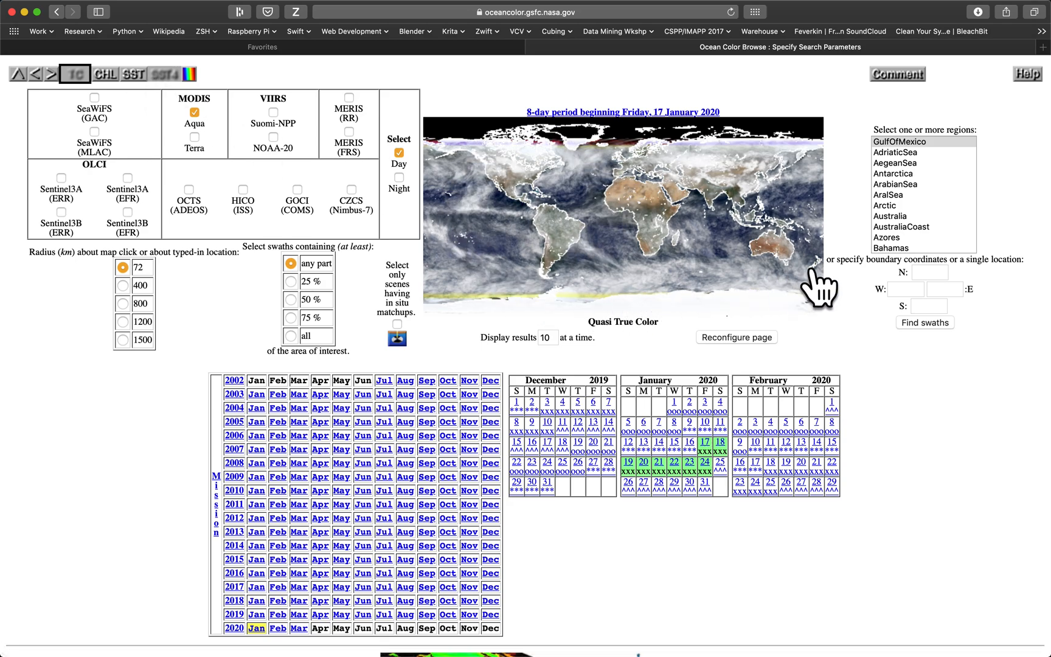
click(135, 75)
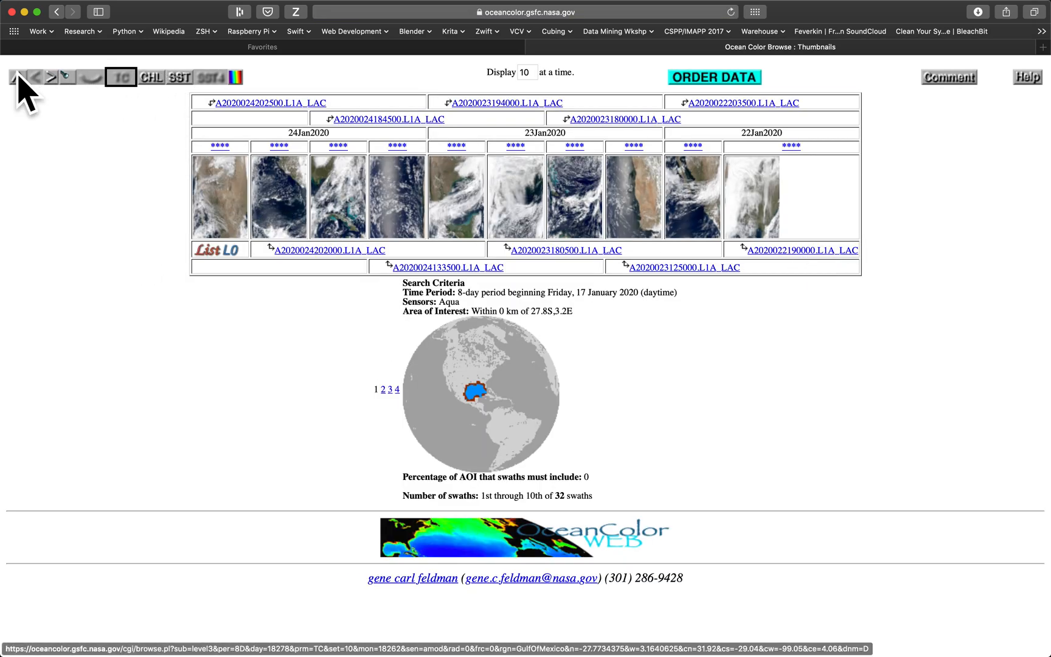
click(179, 78)
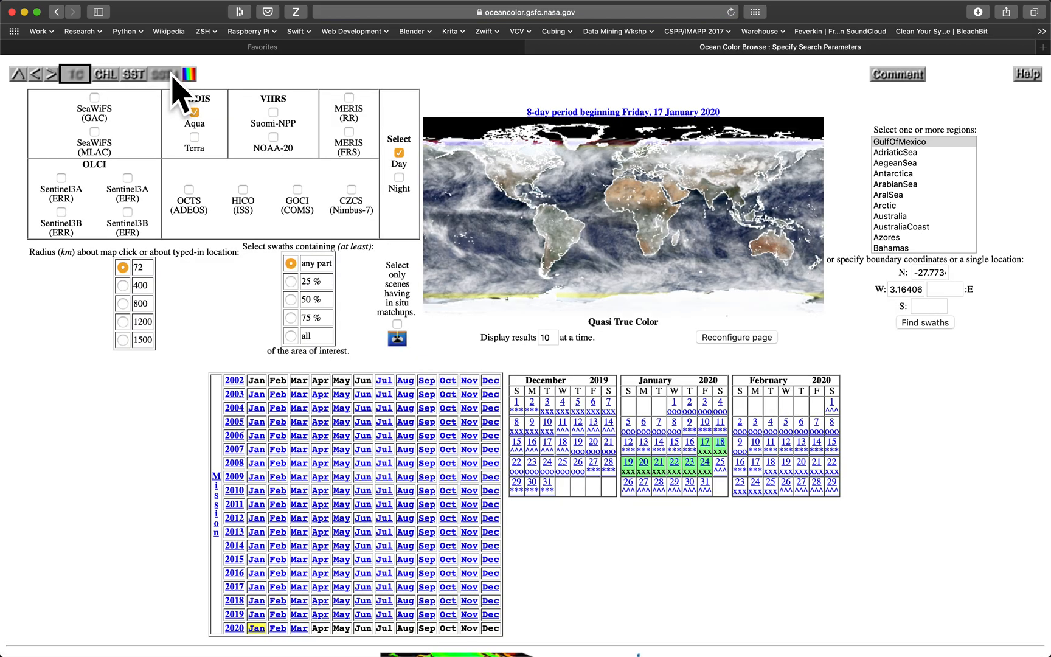
Step: Switch the composite map from true colour to the 8-day Sea Surface Temperature view
click(135, 75)
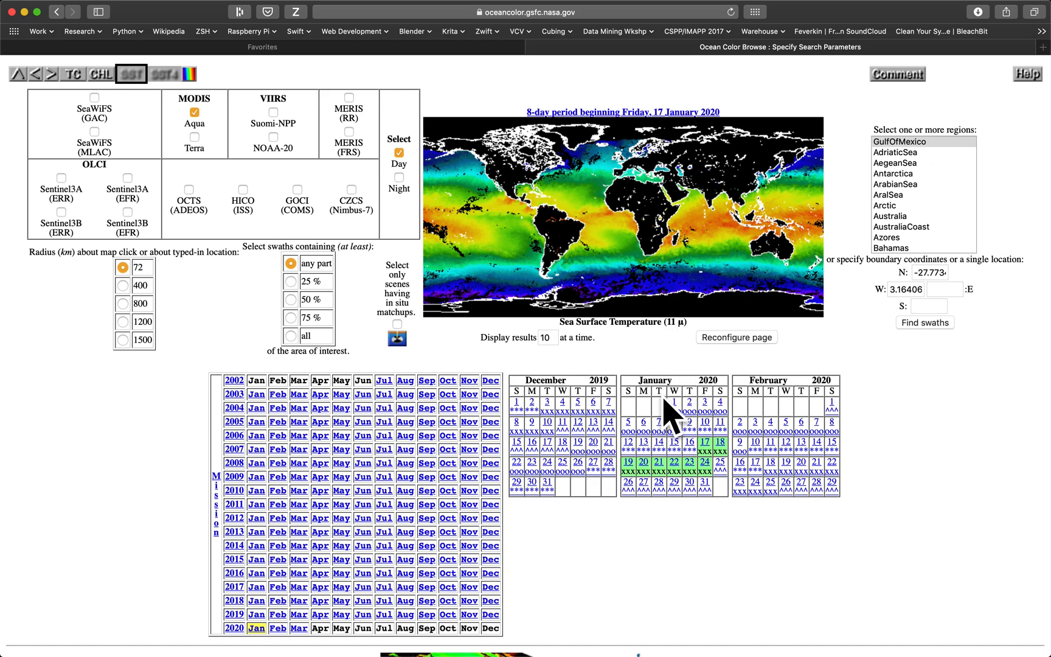
Step: Search January 2020 Gulf of Mexico swaths, then return to the search page showing the monthly SST composite
click(256, 629)
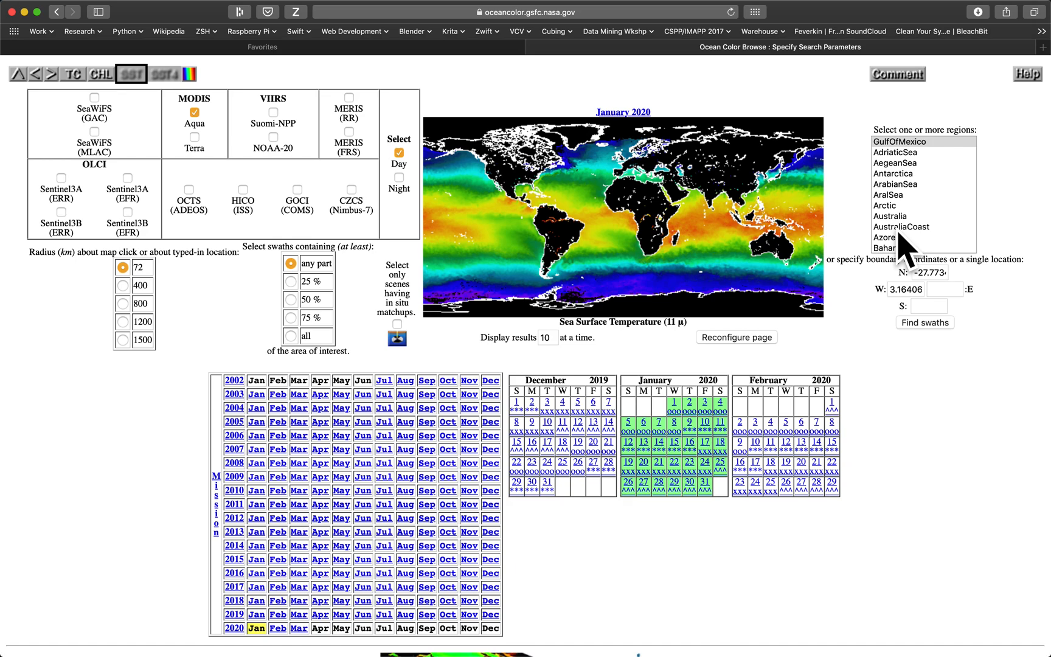
click(901, 142)
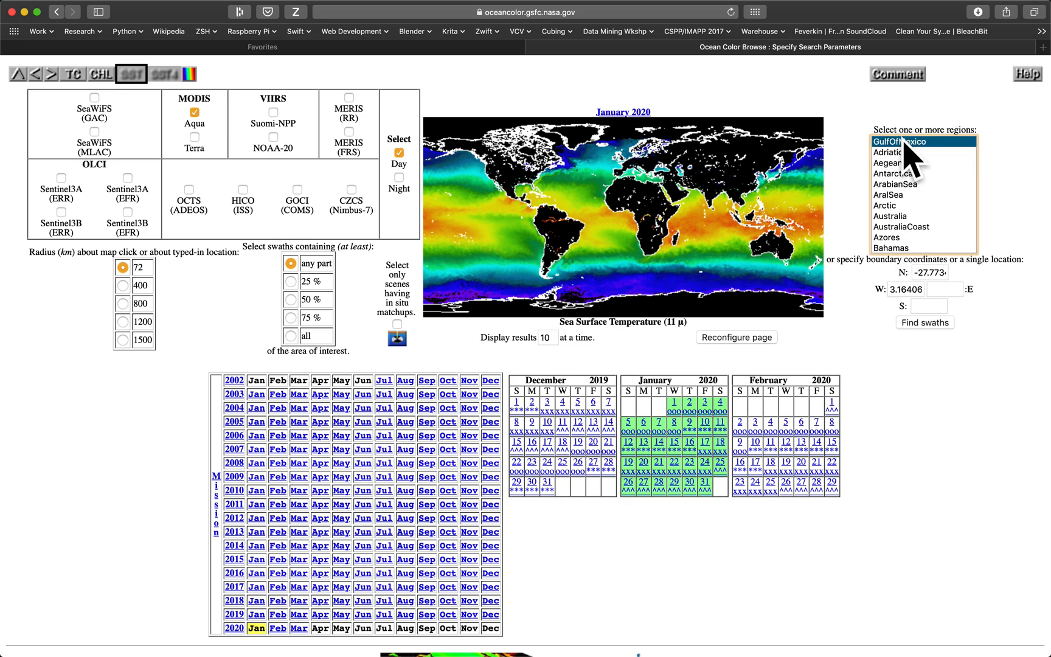
click(931, 324)
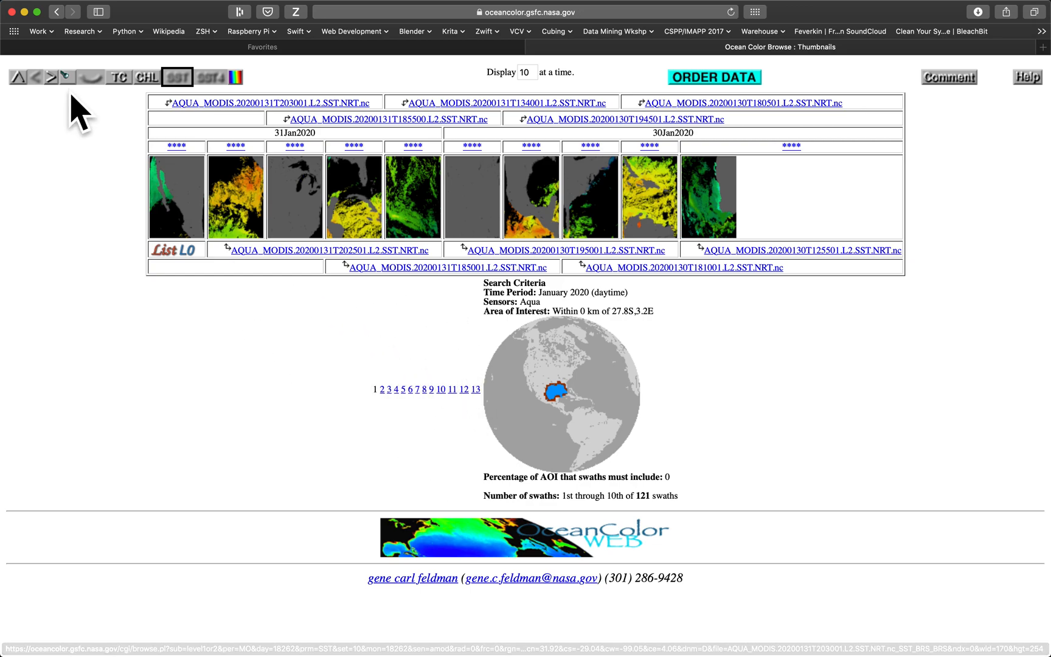
click(18, 78)
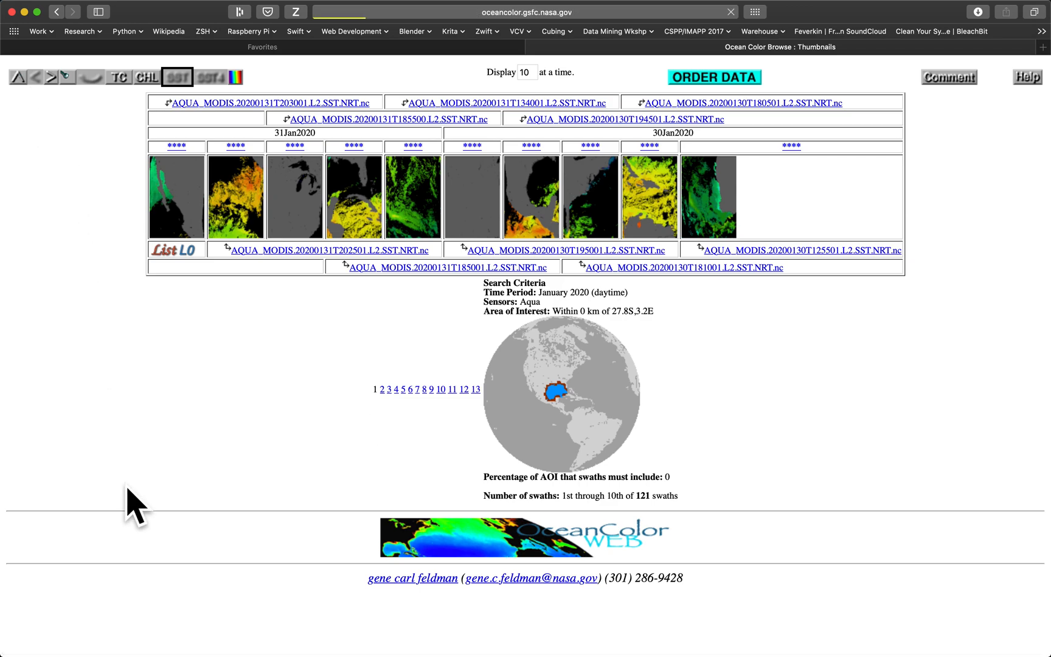